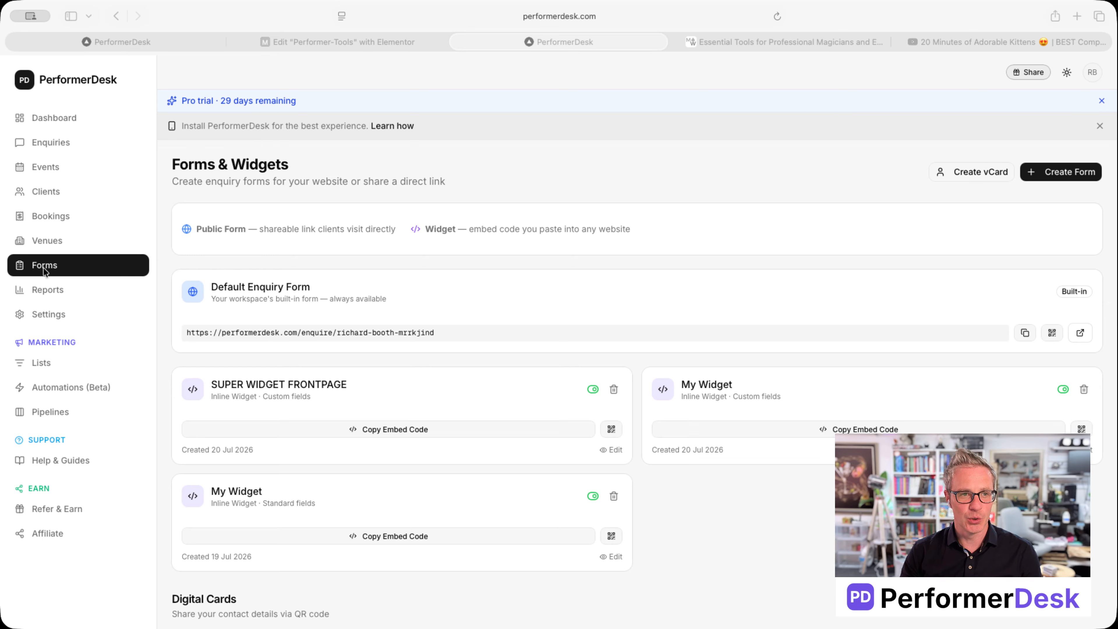
# Start a new digital card prefilled with the performer's name, Magician role, photo and contact details
pyautogui.click(971, 172)
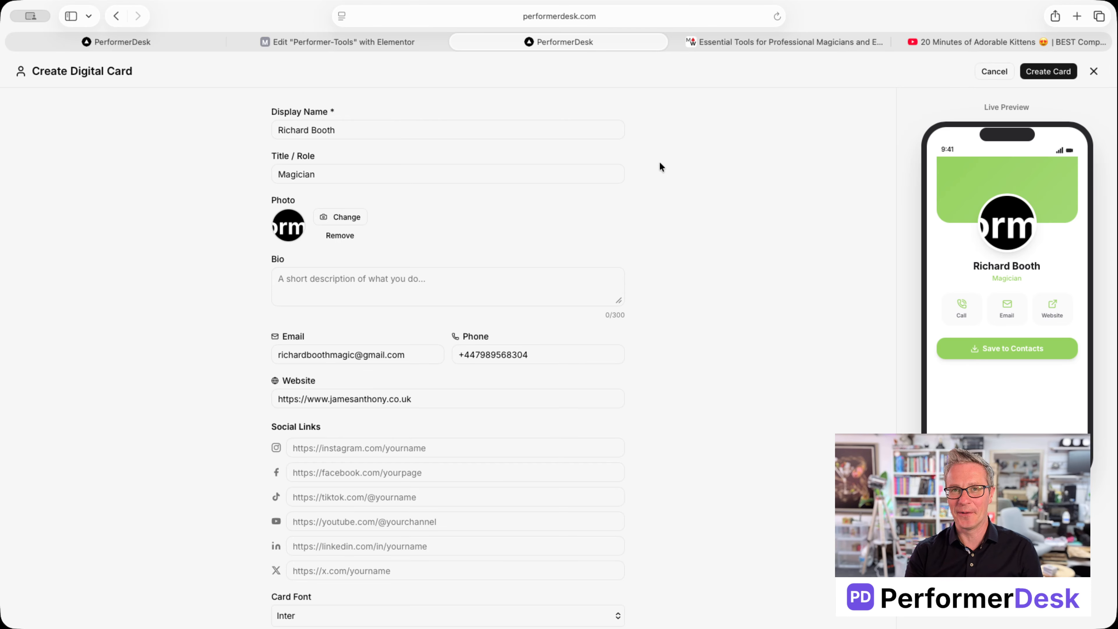
pyautogui.moveTo(351, 130); pyautogui.dragTo(239, 117)
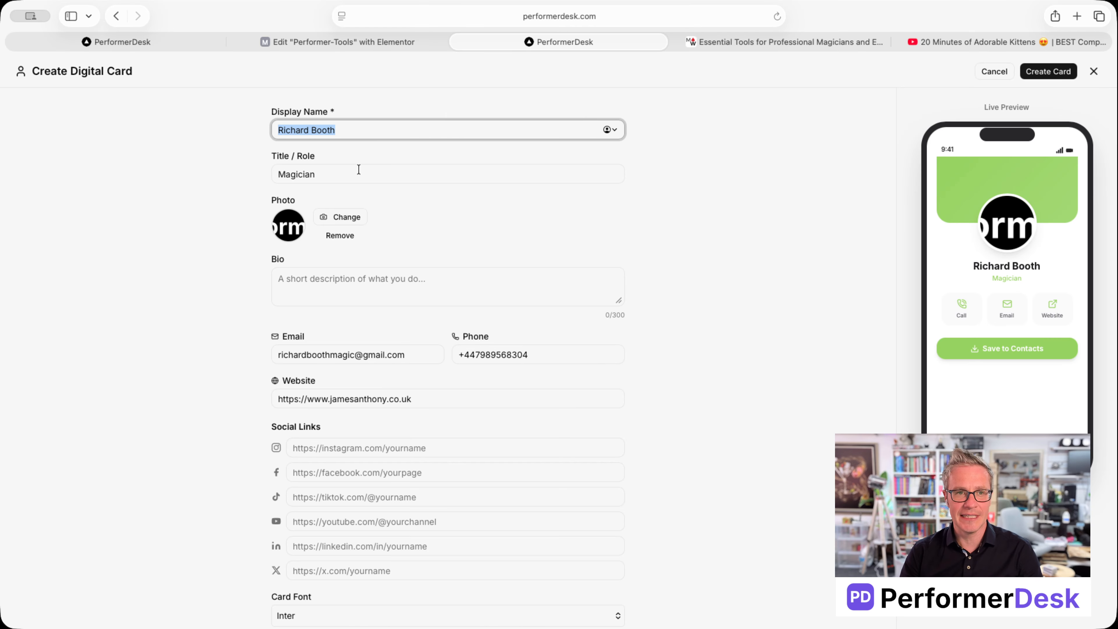
# Add the bio 'Best magician in the world.' and the performer's Instagram handle
pyautogui.moveTo(357, 171); pyautogui.dragTo(256, 168)
pyautogui.click(354, 280)
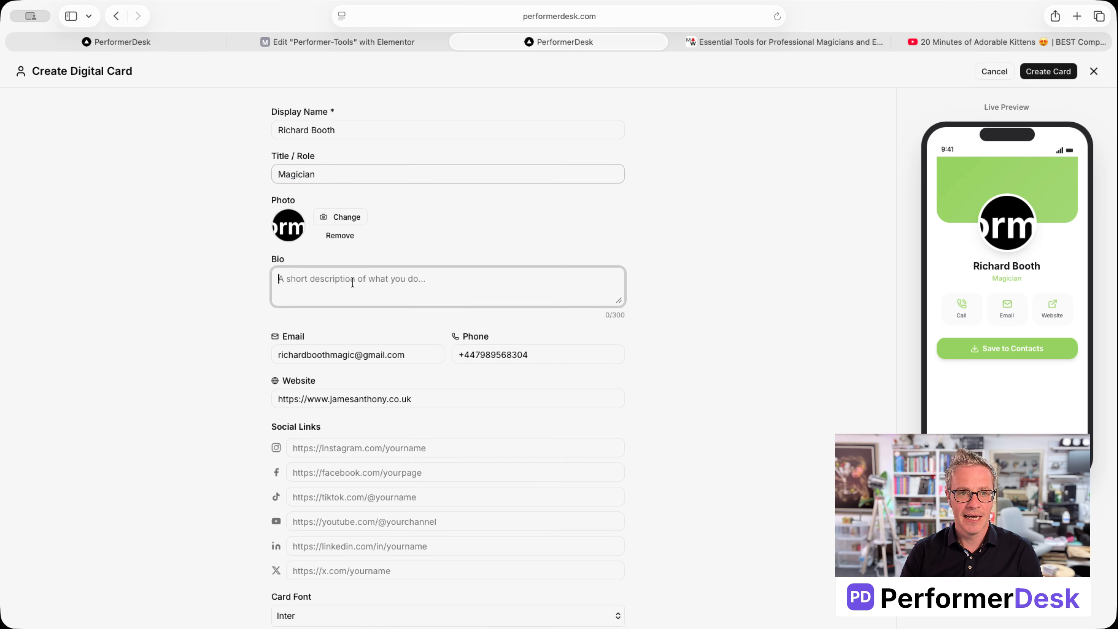
pyautogui.write('Best magic')
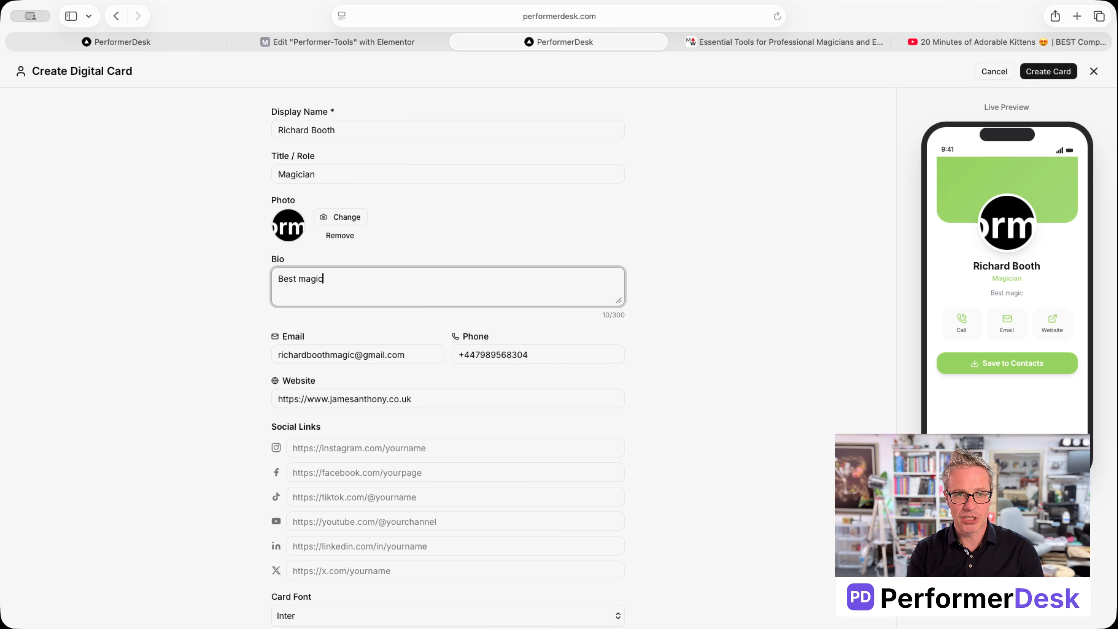
pyautogui.write('ian in the world')
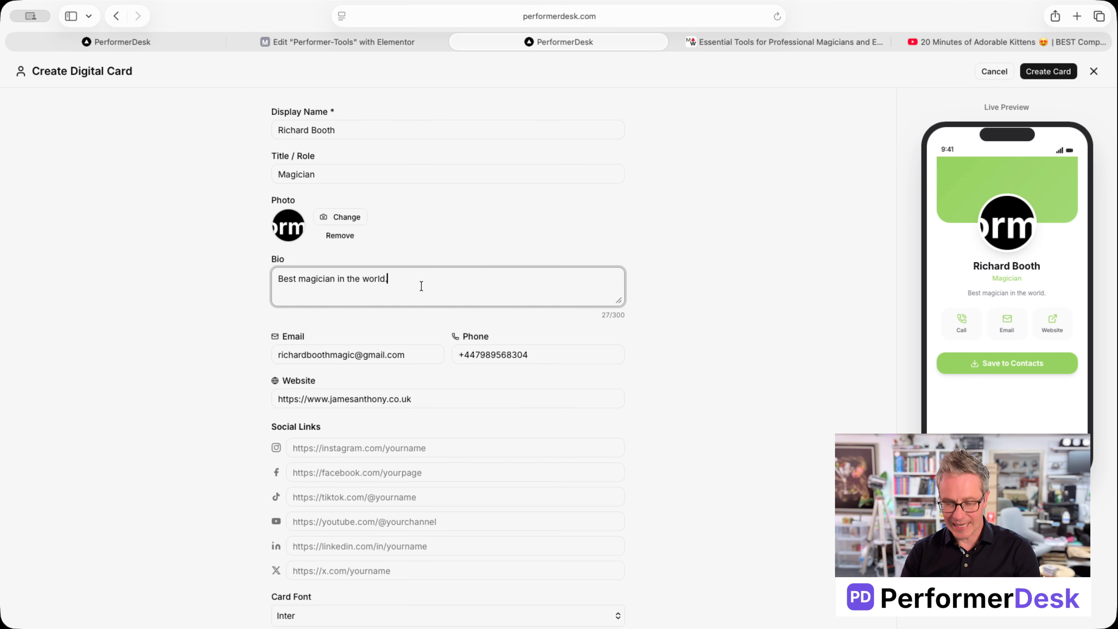
pyautogui.write('.')
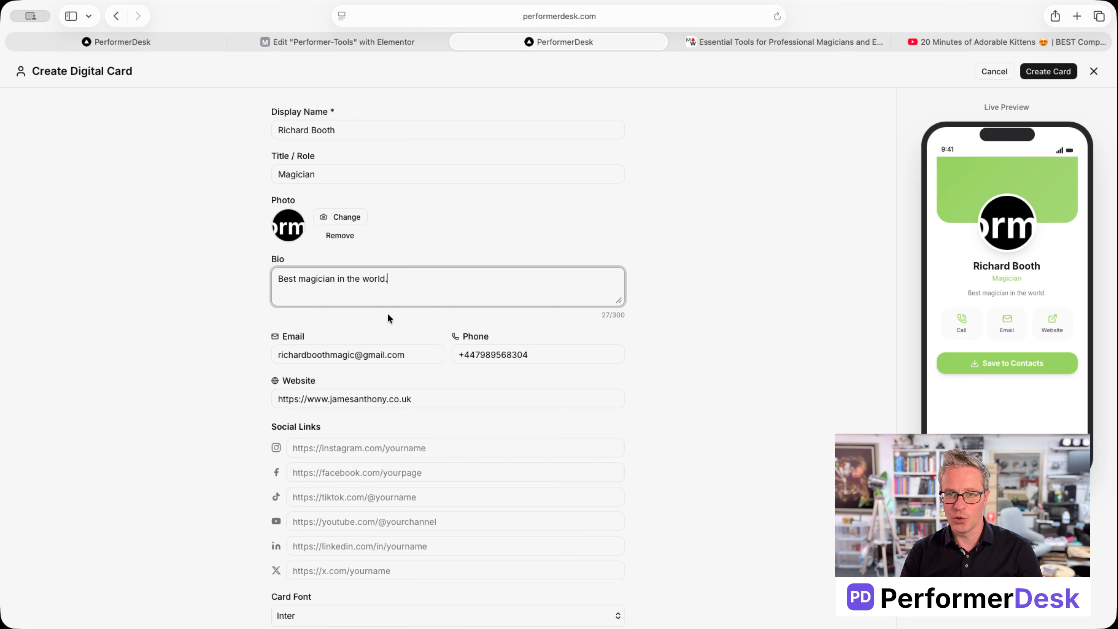
pyautogui.click(369, 446)
# Set the card colour to light blue #53d5fd and edit the URL slug
pyautogui.scroll(-3, 455, 447)
pyautogui.click(281, 514)
pyautogui.click(573, 514)
pyautogui.write('j')
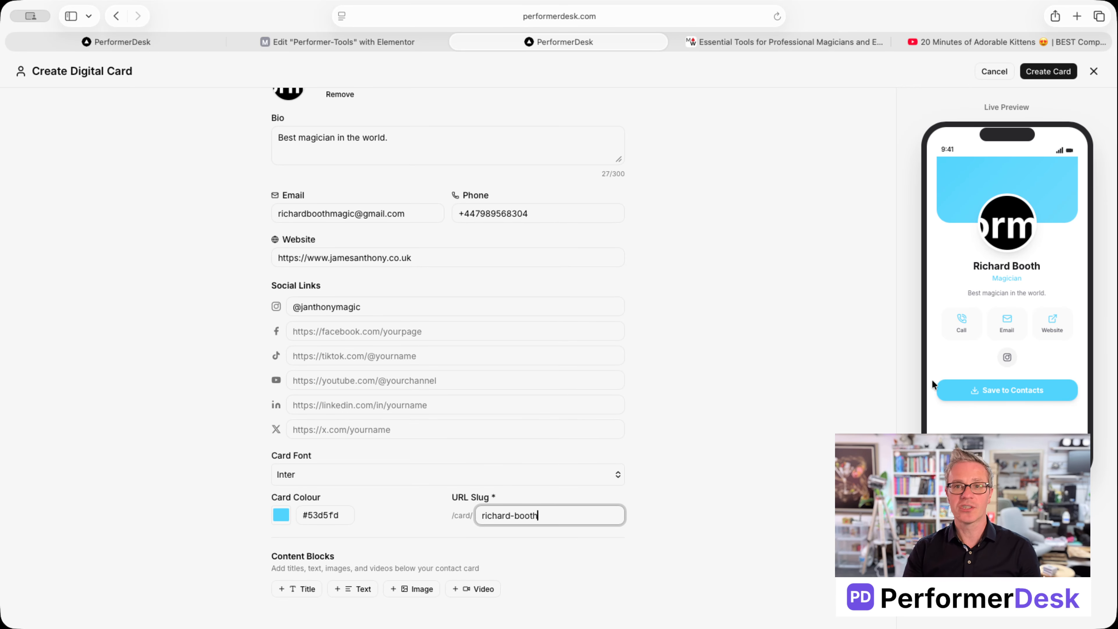
# Add Title and Text content blocks reading 'I AM THE TITLE' and 'a sub heading here'
pyautogui.click(296, 589)
pyautogui.click(455, 616)
pyautogui.write('I AM THE TITLE')
pyautogui.scroll(-3, 455, 568)
pyautogui.click(352, 592)
pyautogui.click(455, 616)
pyautogui.write('a sub heading here')
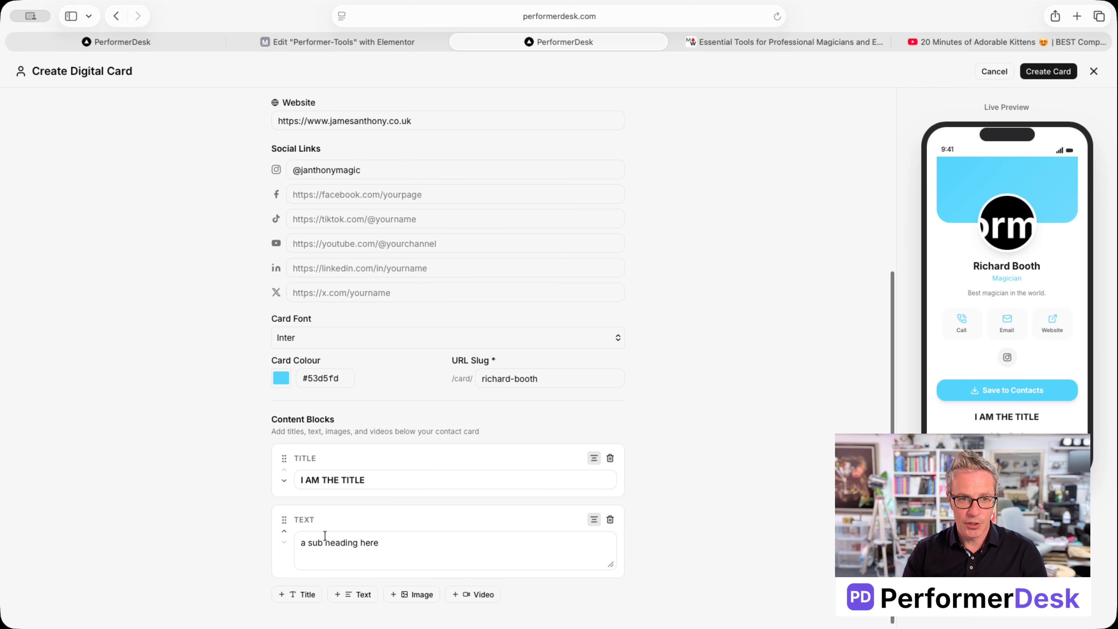
# Move the Text block above the Title block, then add an Image block and choose a photo
pyautogui.moveTo(284, 518); pyautogui.dragTo(285, 550)
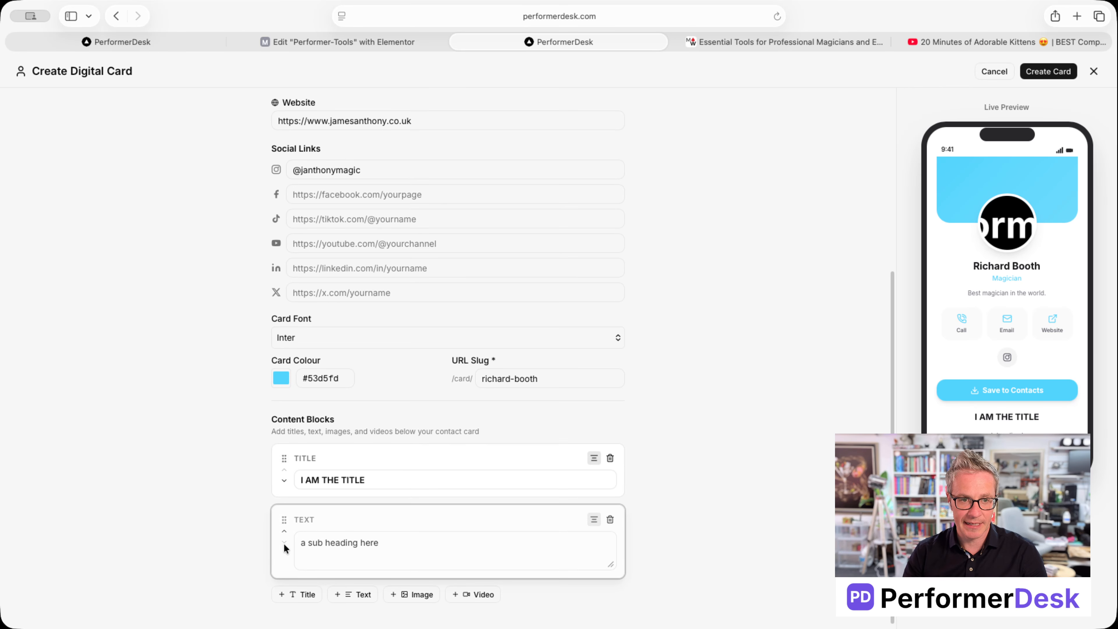
pyautogui.scroll(1, 299, 533)
pyautogui.click(412, 597)
pyautogui.scroll(-3, 412, 550)
pyautogui.click(331, 515)
pyautogui.scroll(-10, 408, 333)
pyautogui.scroll(-2, 407, 333)
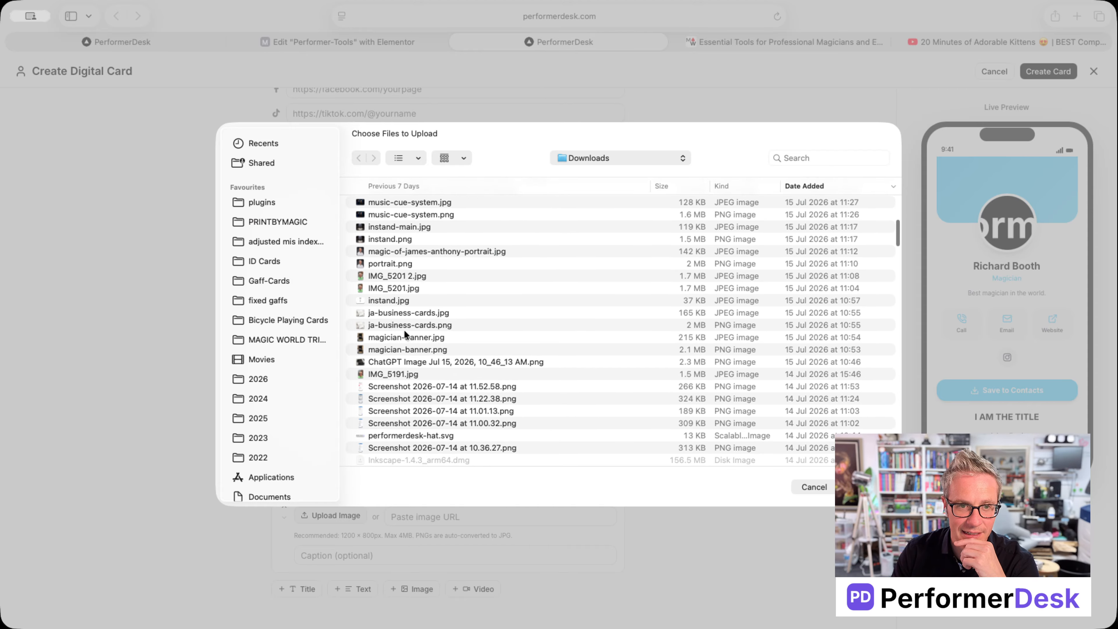
# Upload IMG_5201.jpg from Downloads into the Image block
pyautogui.doubleClick(391, 288)
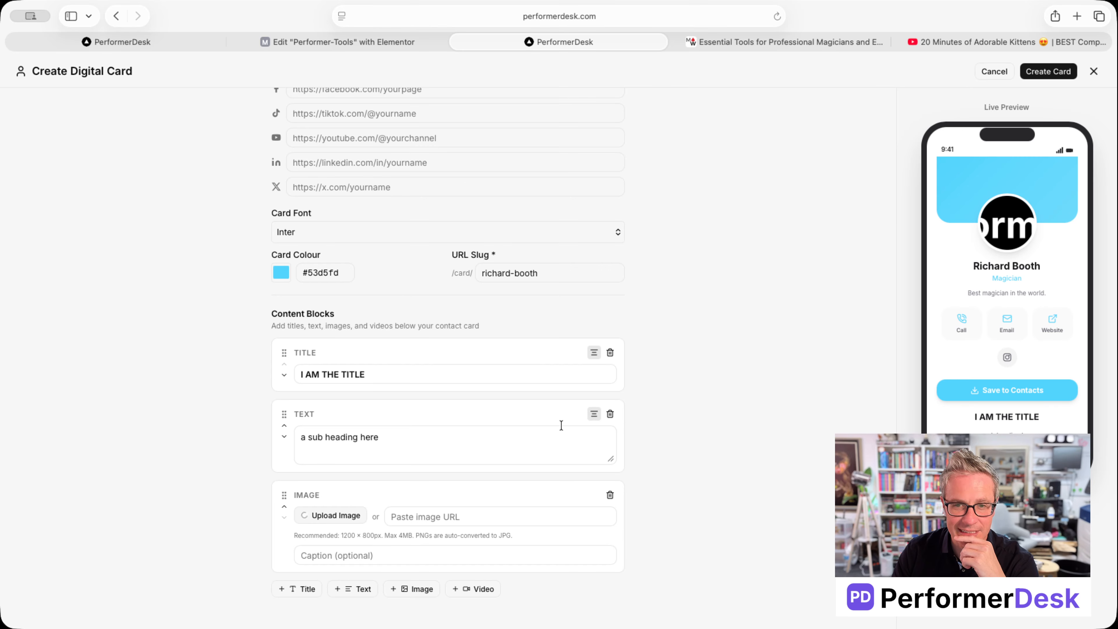
pyautogui.scroll(3, 562, 426)
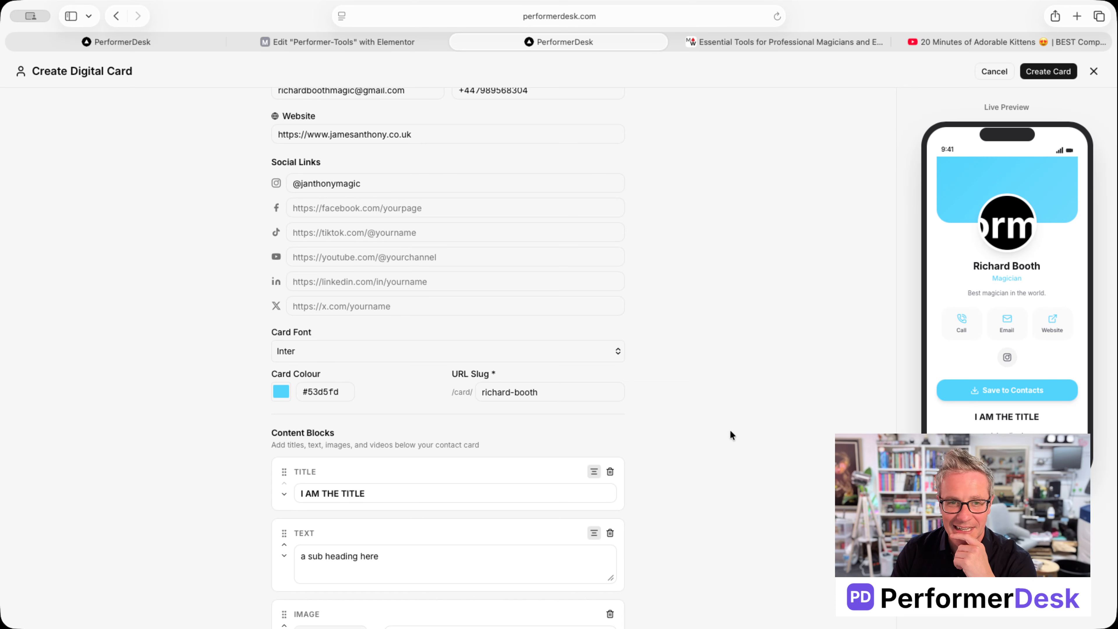
# Caption the uploaded photo 'Best magician in the world'
pyautogui.scroll(-10, 704, 435)
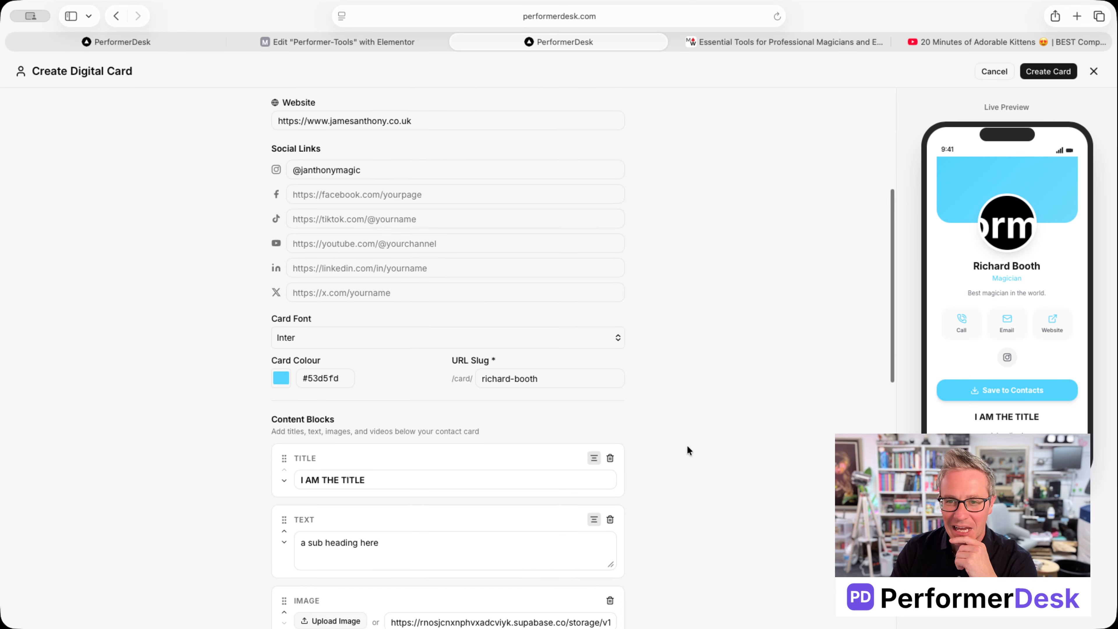
pyautogui.scroll(-6, 649, 501)
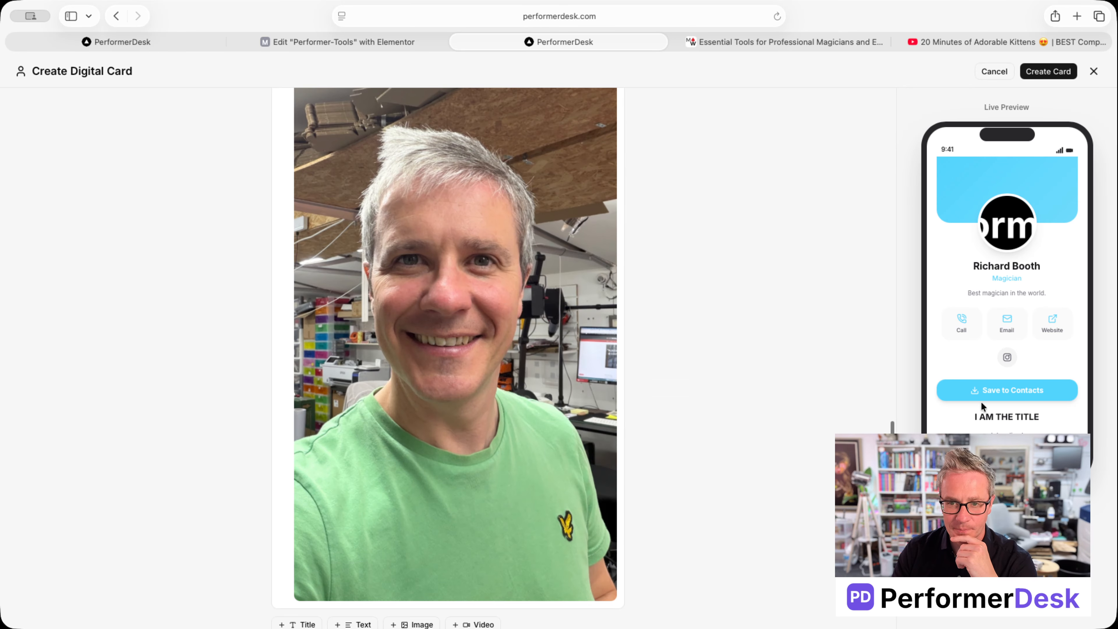
pyautogui.scroll(-5, 995, 418)
pyautogui.scroll(5, 343, 309)
pyautogui.click(342, 202)
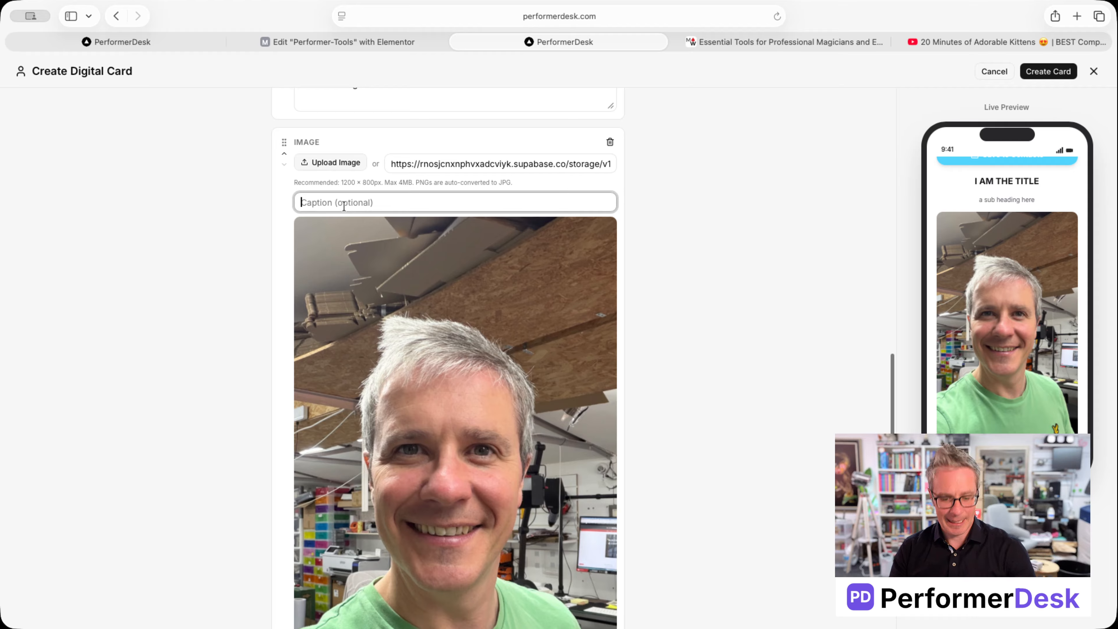
pyautogui.write('Best magician in the world')
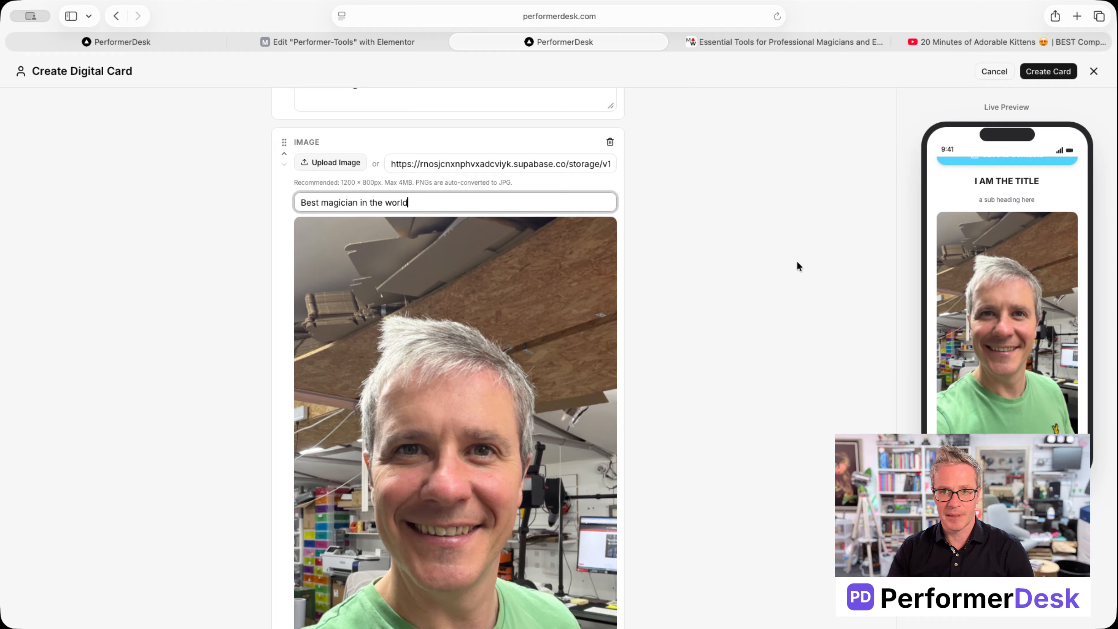
pyautogui.click(870, 351)
pyautogui.scroll(-1, 1007, 317)
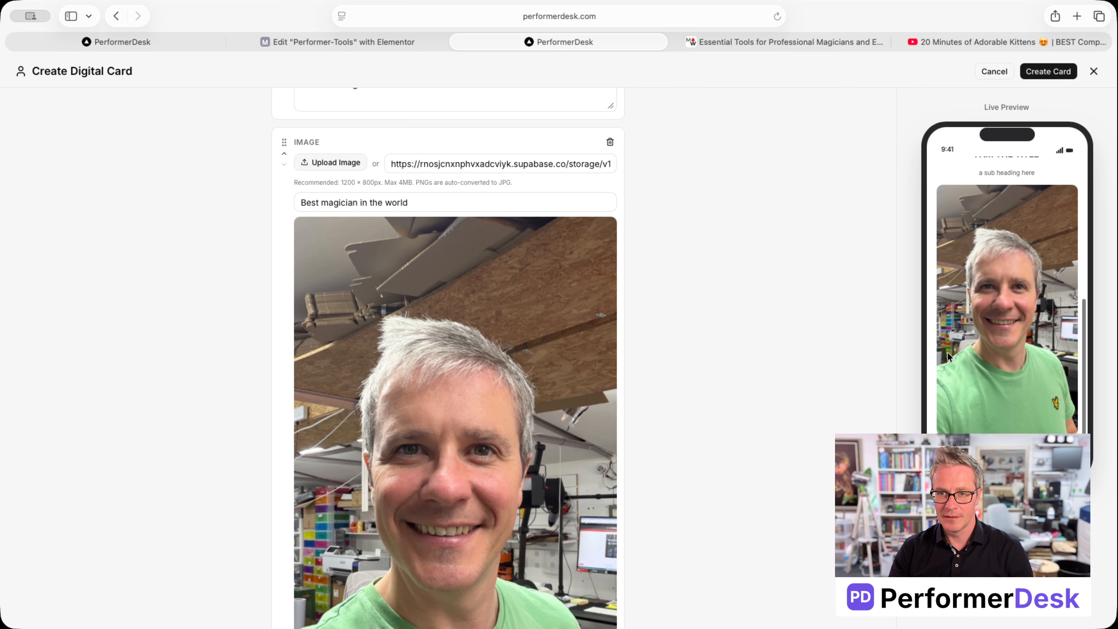
pyautogui.scroll(-4, 808, 399)
pyautogui.scroll(-2, 809, 399)
# Add a Video block and paste the YouTube kittens video link into it
pyautogui.click(480, 590)
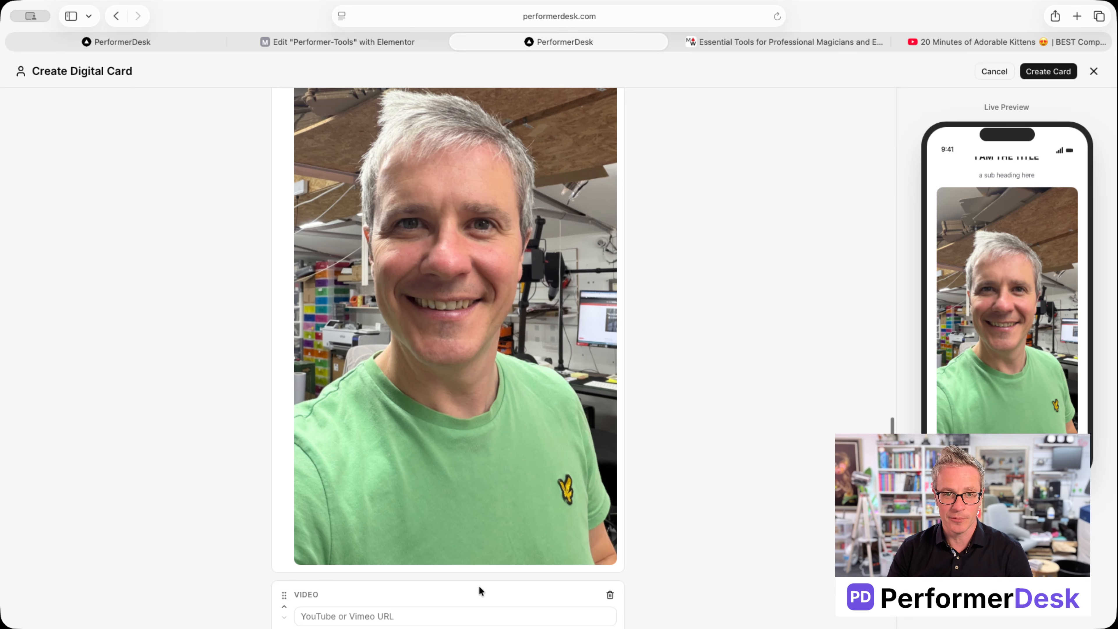
pyautogui.click(937, 43)
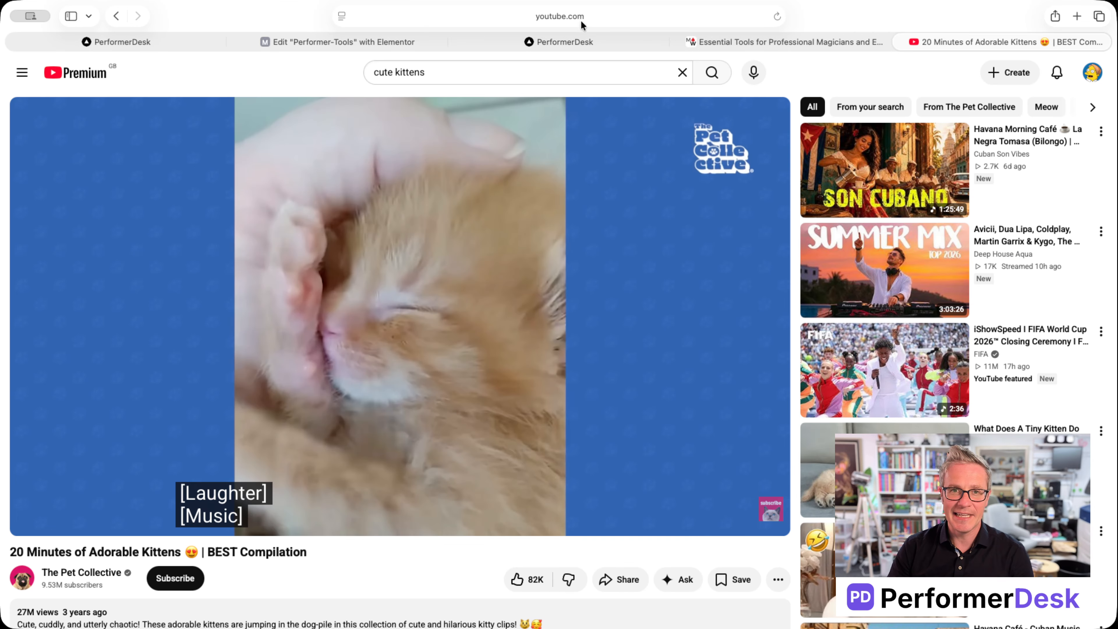
pyautogui.click(557, 17)
pyautogui.press('super+c')
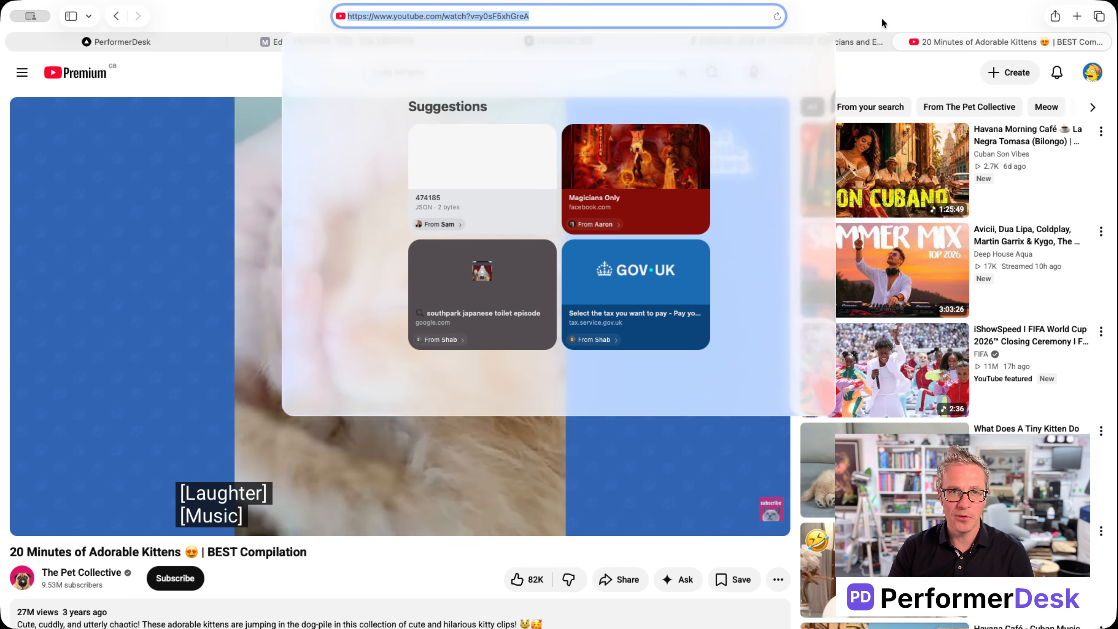
pyautogui.click(262, 66)
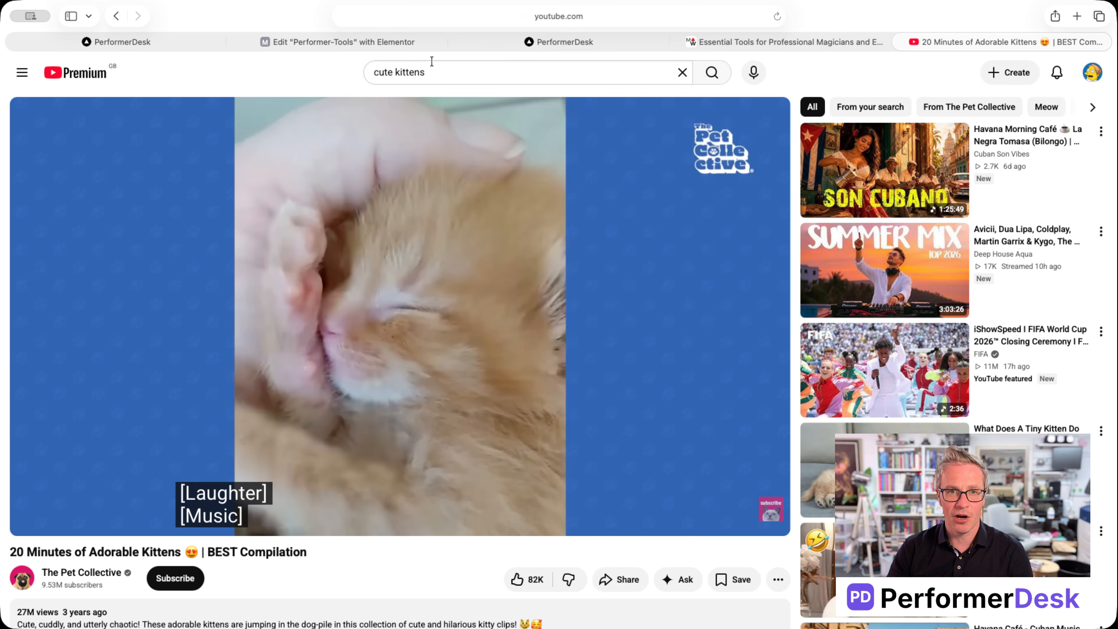
pyautogui.click(553, 43)
pyautogui.scroll(-2, 468, 435)
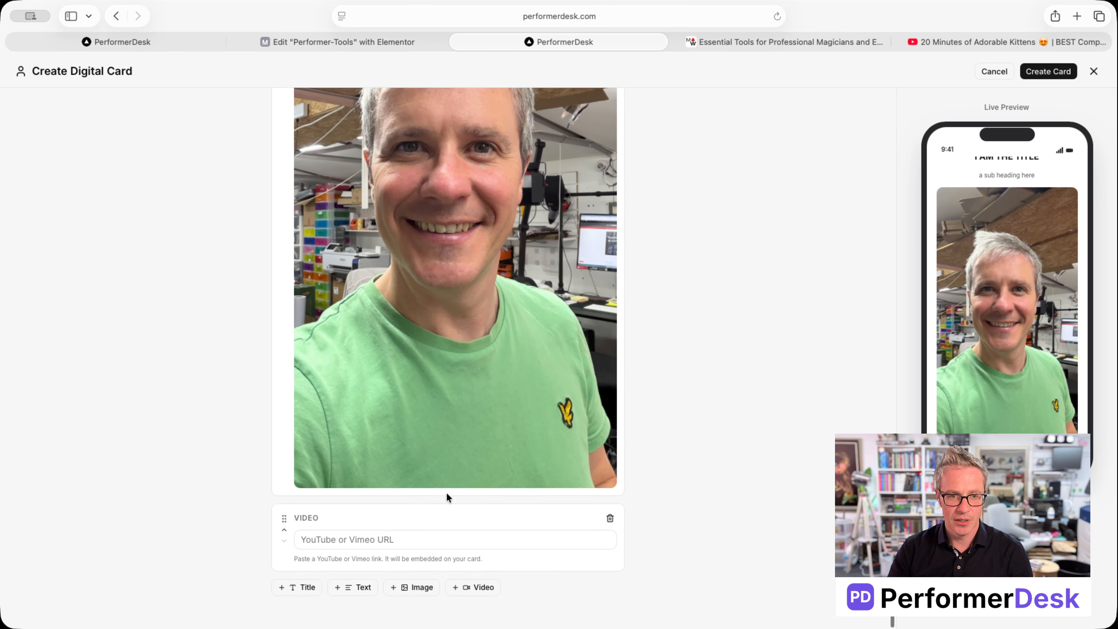
pyautogui.click(459, 544)
pyautogui.press('super+v')
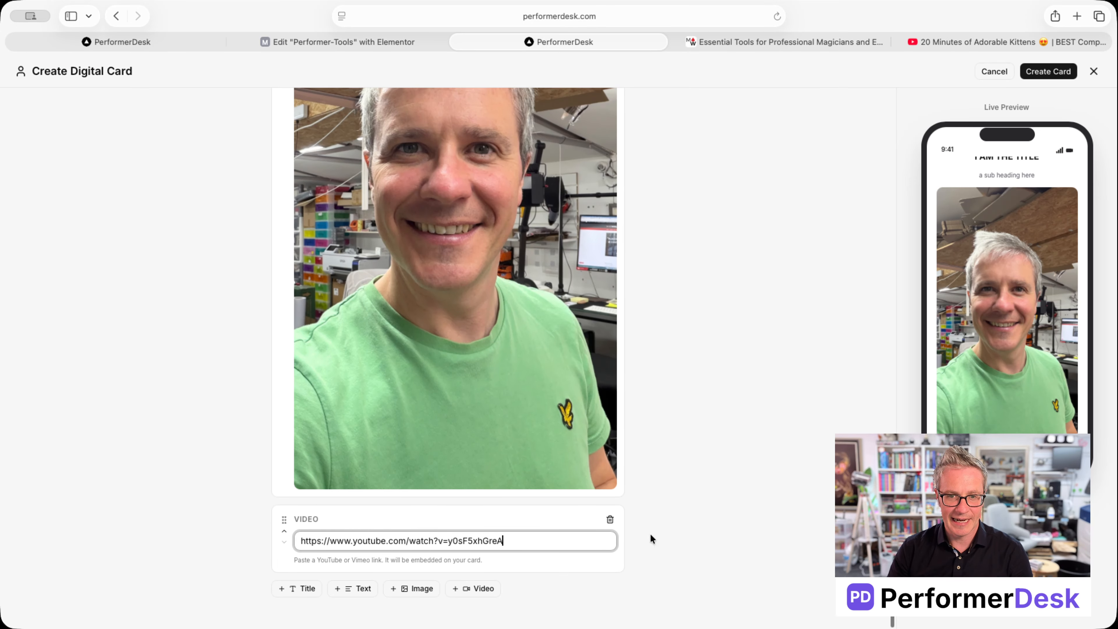
pyautogui.scroll(-3, 993, 376)
pyautogui.scroll(10, 1011, 417)
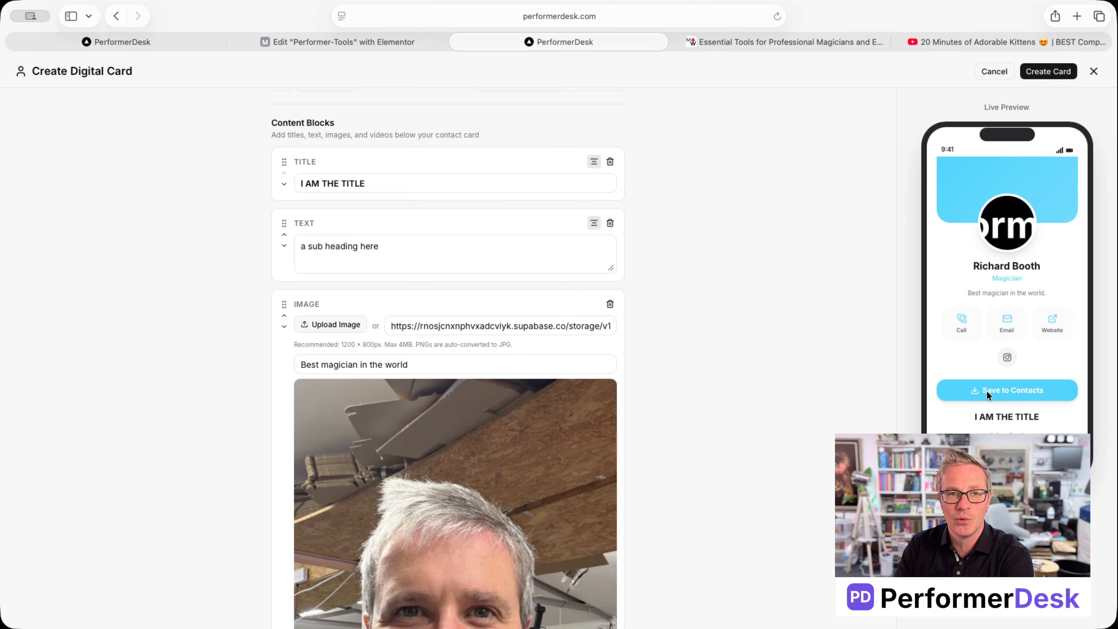
# Review the finished form and save the Magician digital card with Create Card
pyautogui.scroll(-10, 544, 367)
pyautogui.scroll(15, 541, 364)
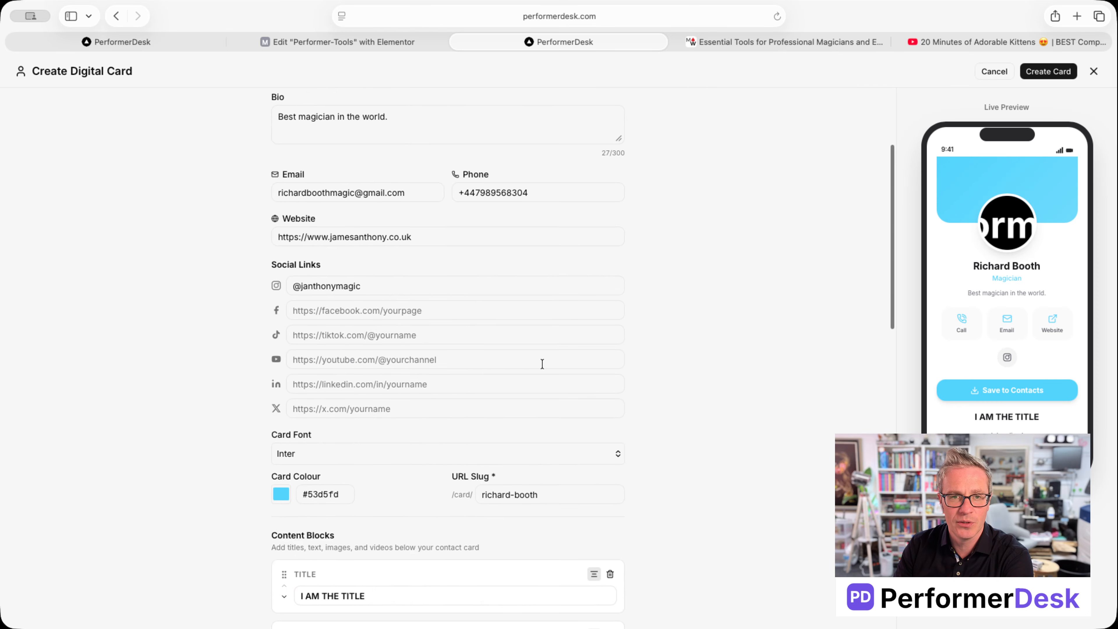
pyautogui.scroll(3, 539, 361)
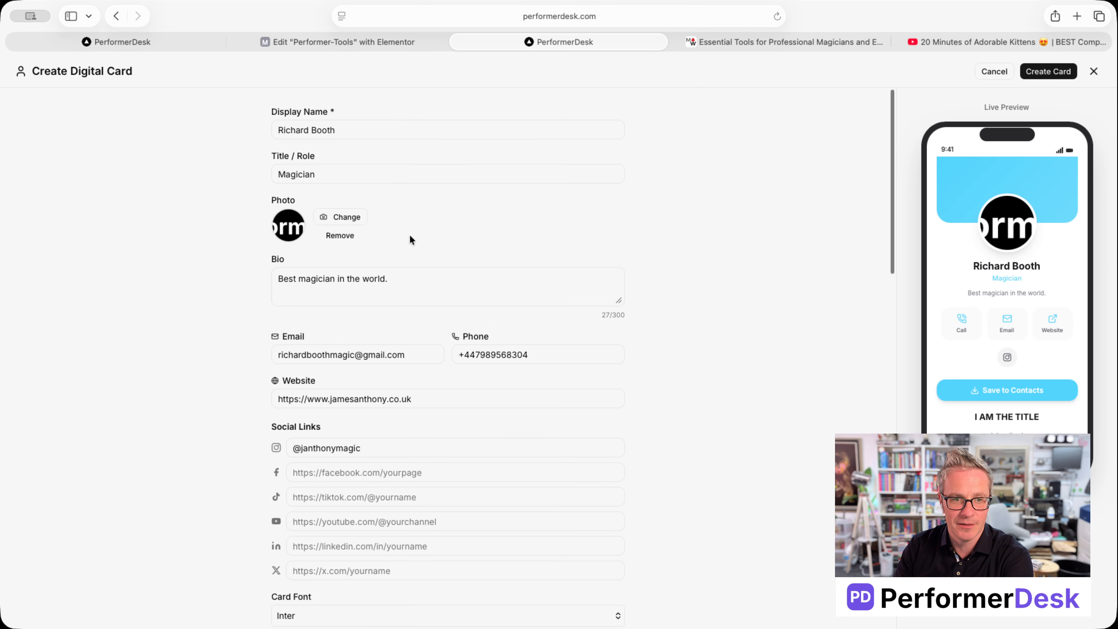
pyautogui.scroll(-2, 409, 240)
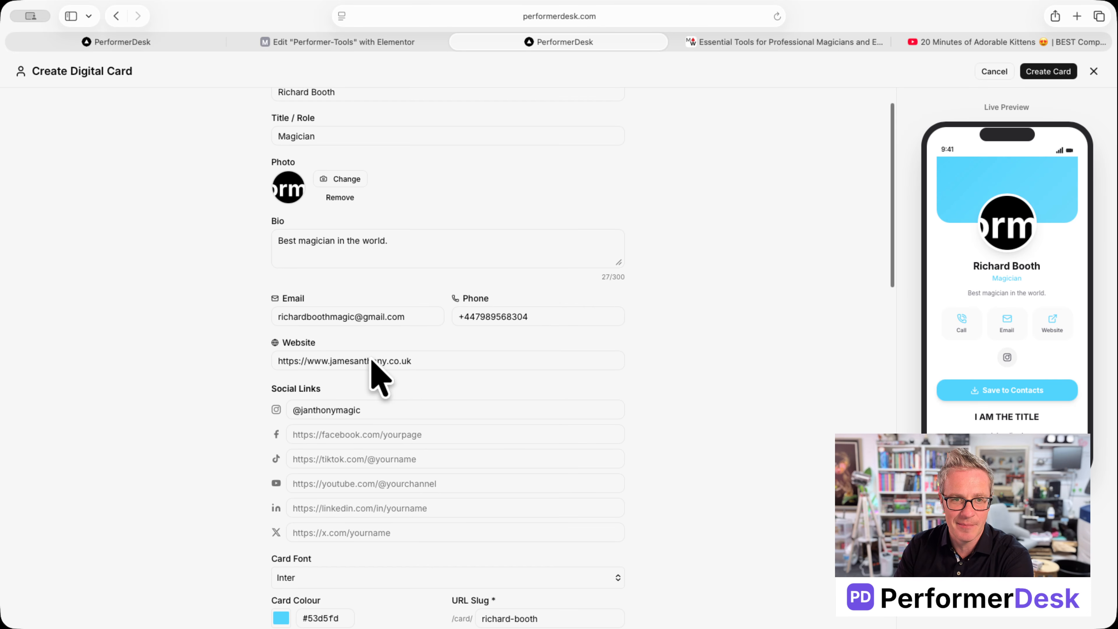
pyautogui.click(1048, 72)
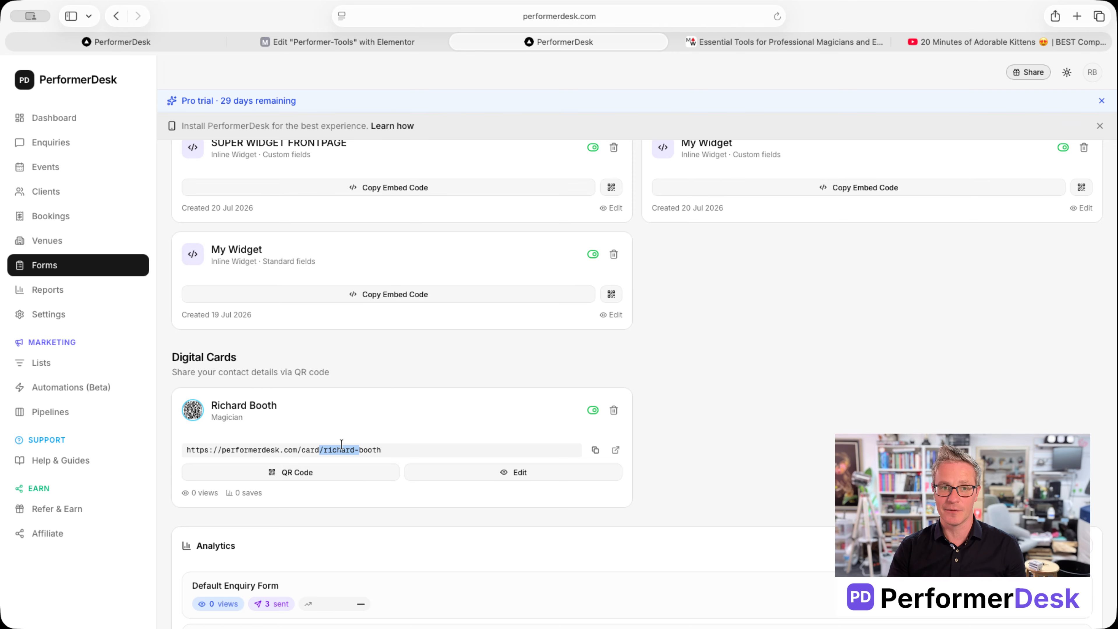
# Open the card's QR code options and set the custom tracking label 'digital-card'
pyautogui.click(320, 472)
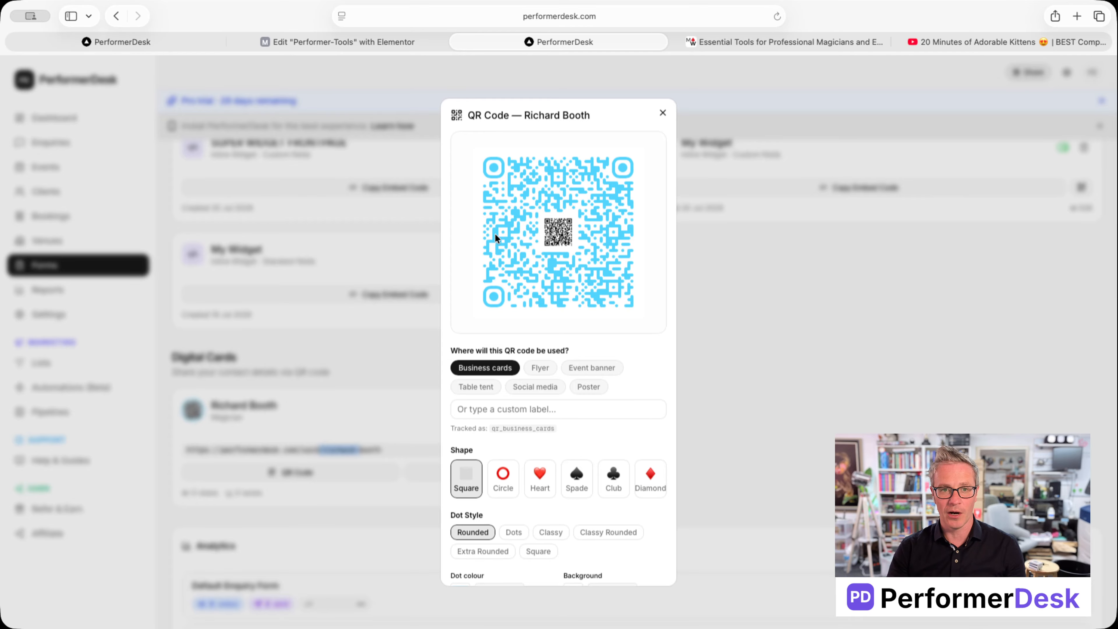
pyautogui.click(495, 238)
pyautogui.click(550, 284)
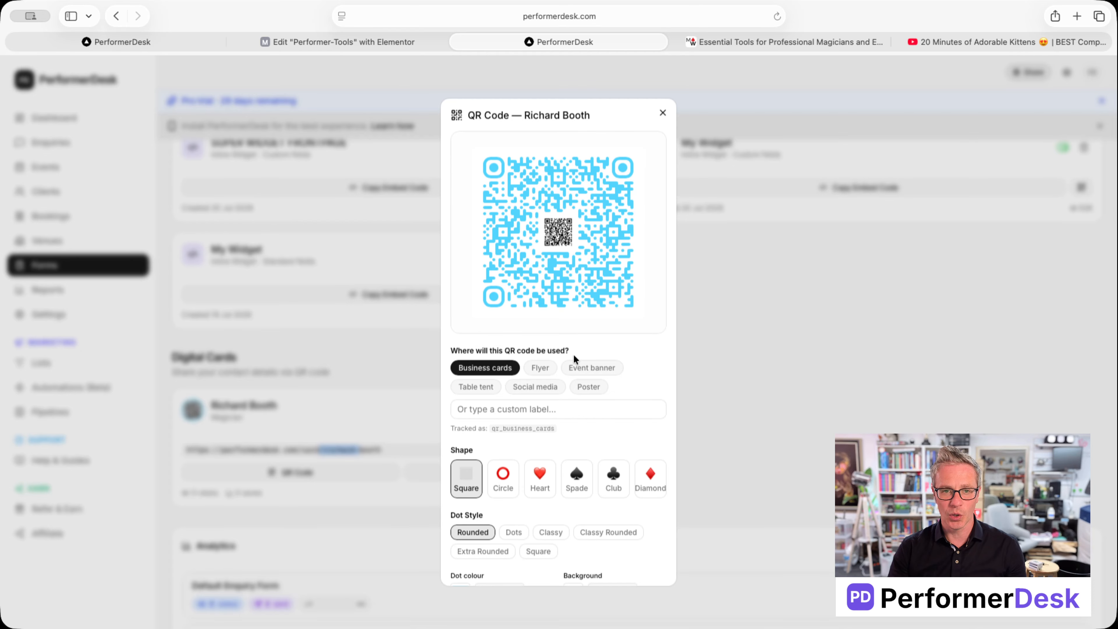
pyautogui.click(527, 410)
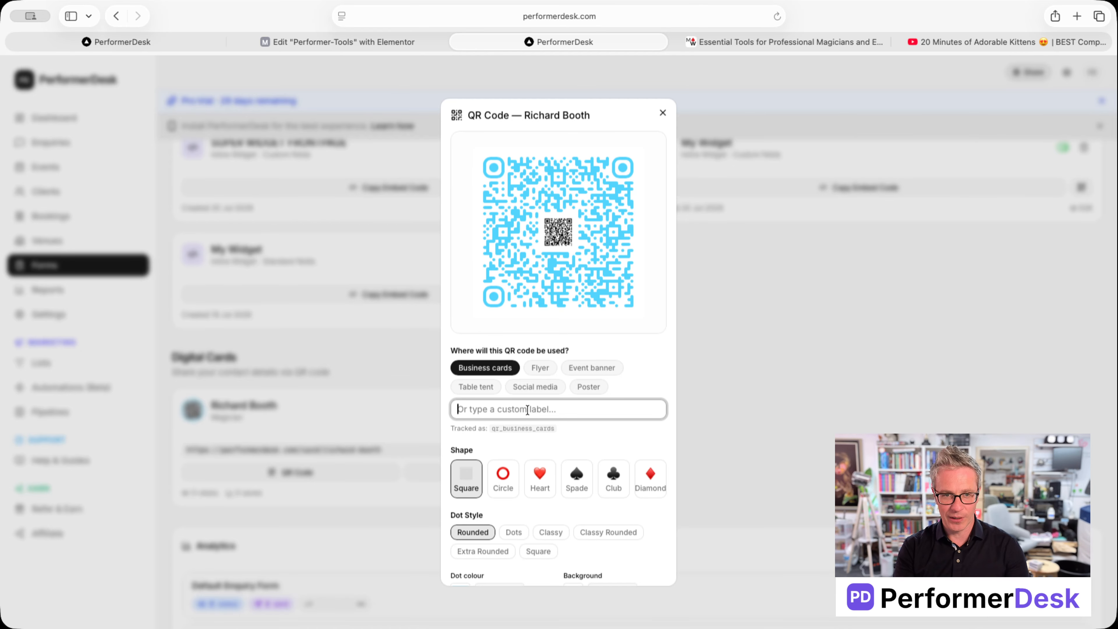
pyautogui.write('digital-card')
# Make the QR code club-shaped and close the QR window
pyautogui.click(539, 477)
pyautogui.click(576, 477)
pyautogui.click(613, 478)
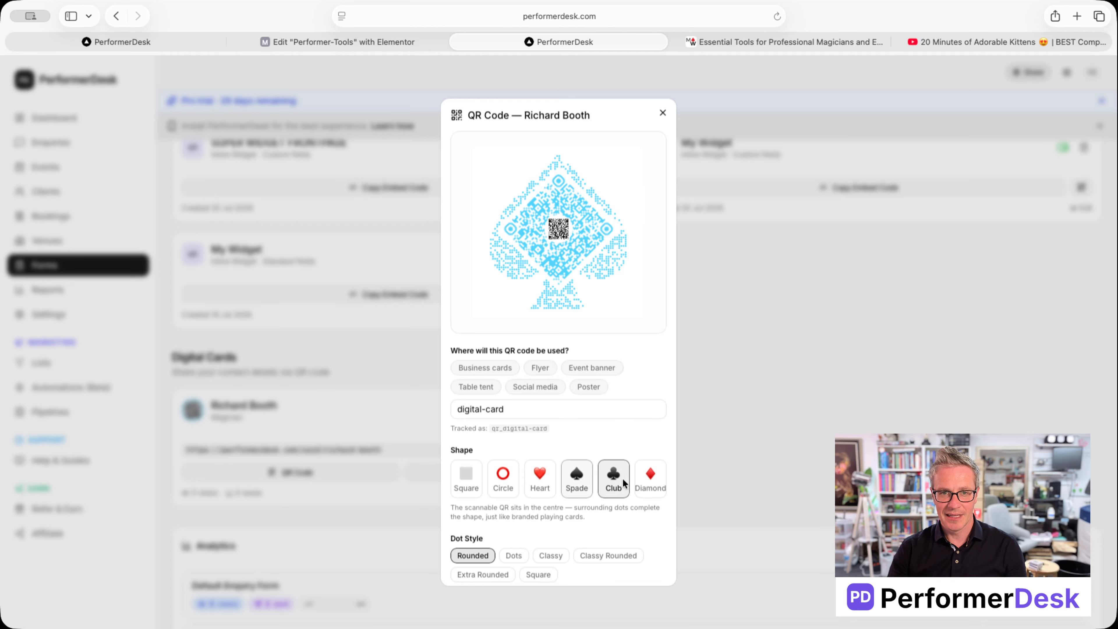
pyautogui.scroll(-3, 518, 556)
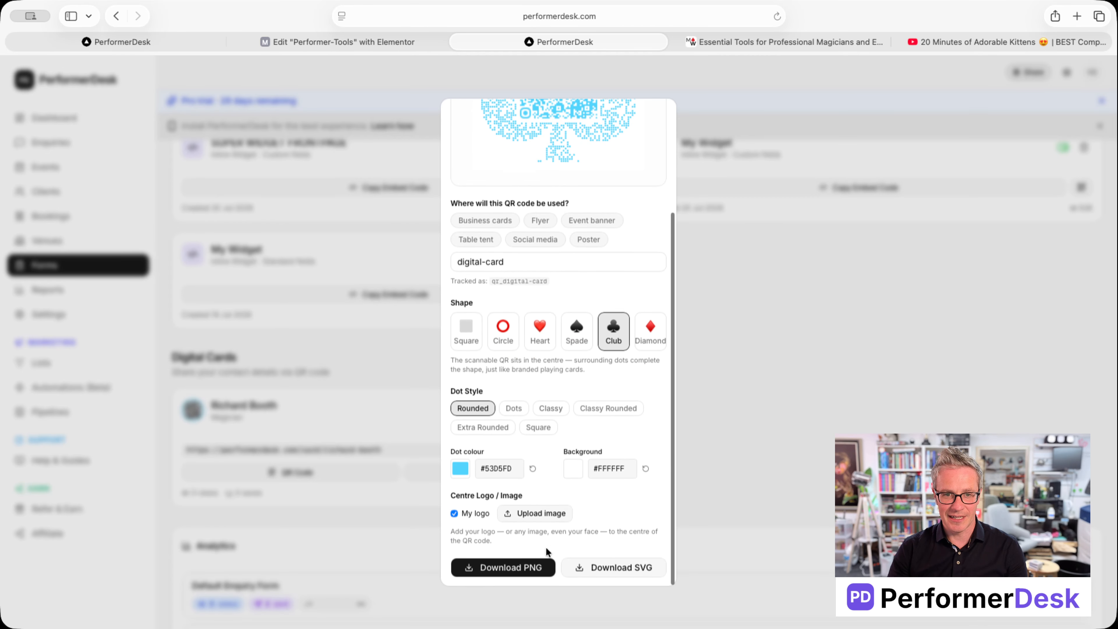
pyautogui.scroll(2, 541, 514)
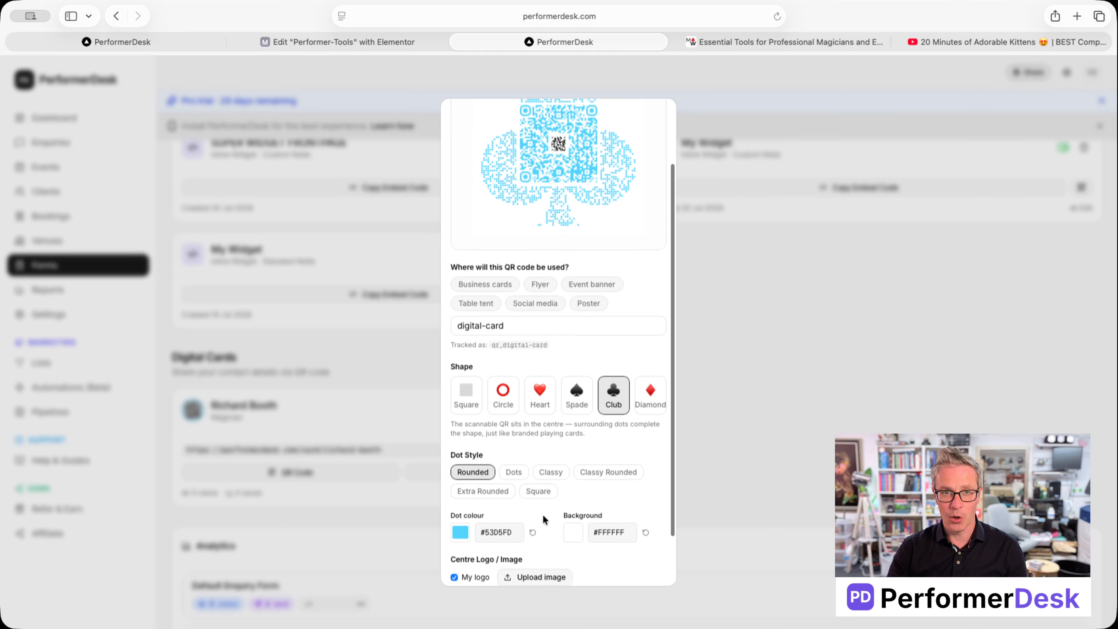
pyautogui.click(663, 112)
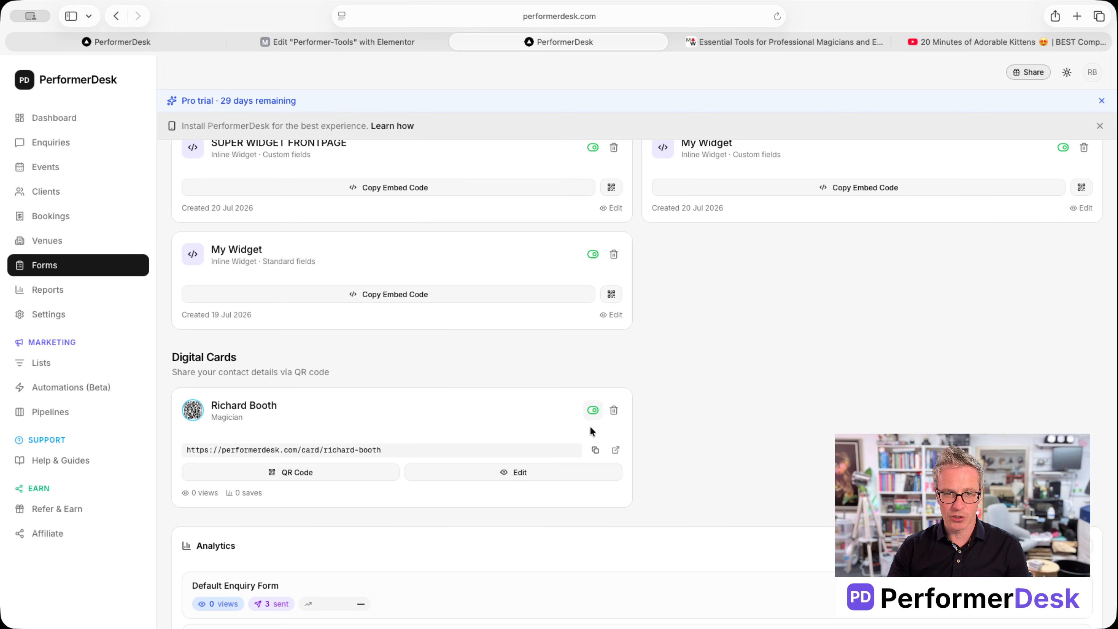
# Copy the card's public link and load it in the last browser tab
pyautogui.click(593, 411)
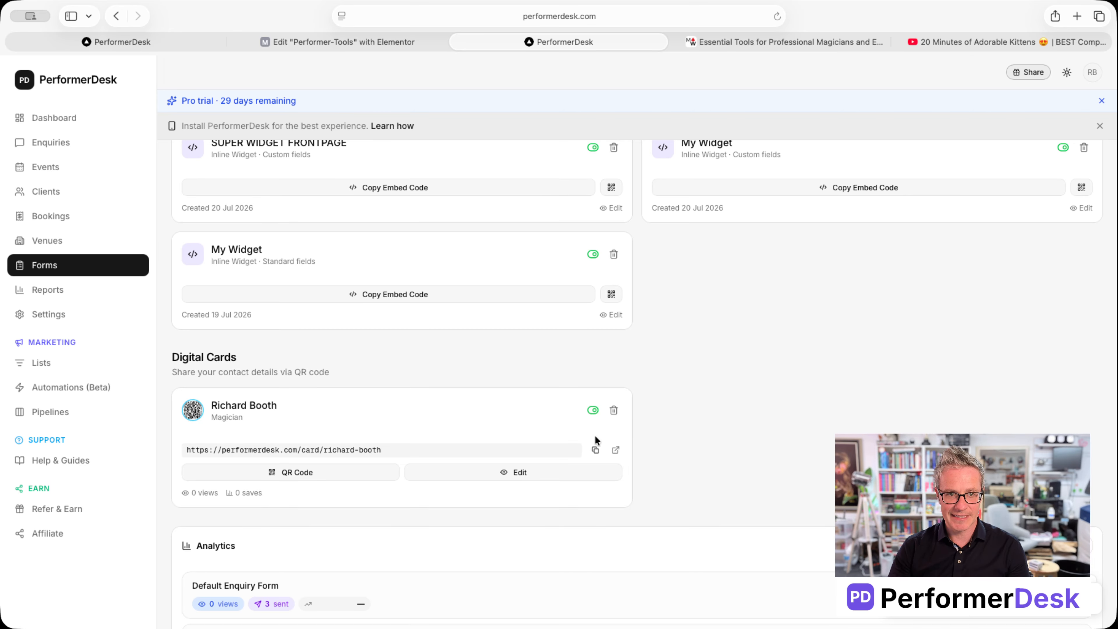
pyautogui.click(595, 449)
pyautogui.click(1006, 42)
pyautogui.click(559, 16)
pyautogui.press('Return')
pyautogui.scroll(-7, 657, 196)
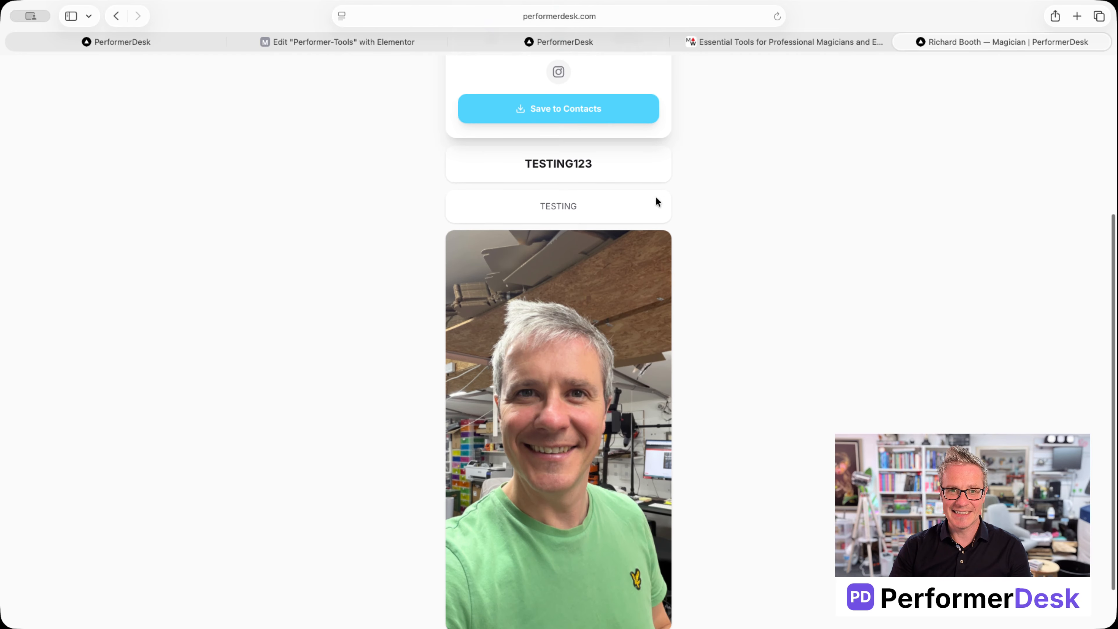
# Try Save to Contacts, decline the download prompt, and go back to the YouTube video
pyautogui.scroll(7, 655, 198)
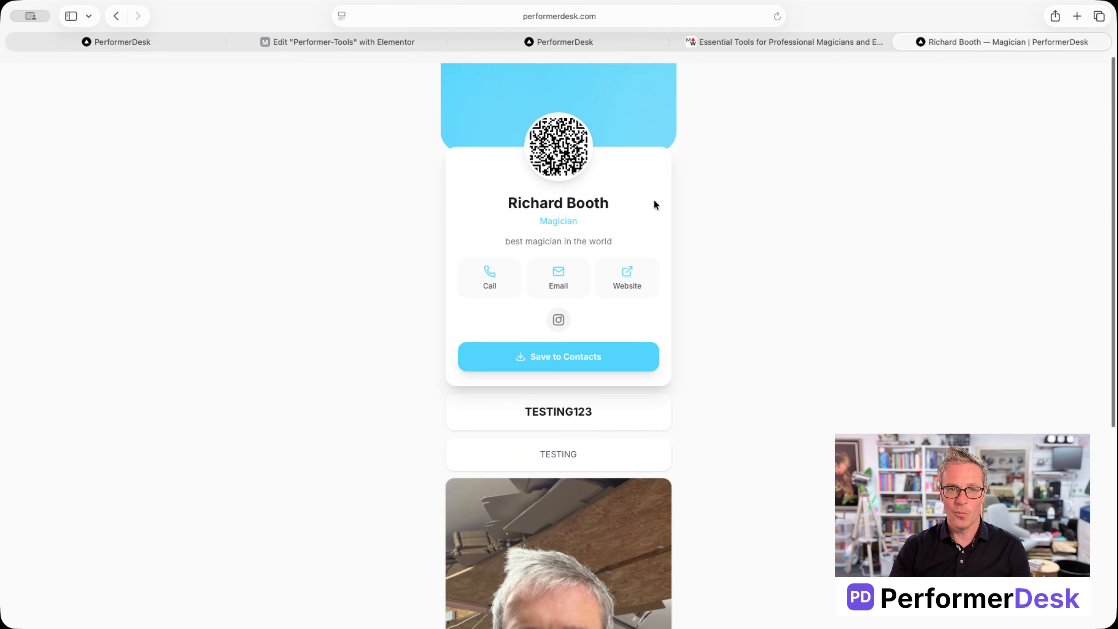
pyautogui.click(584, 345)
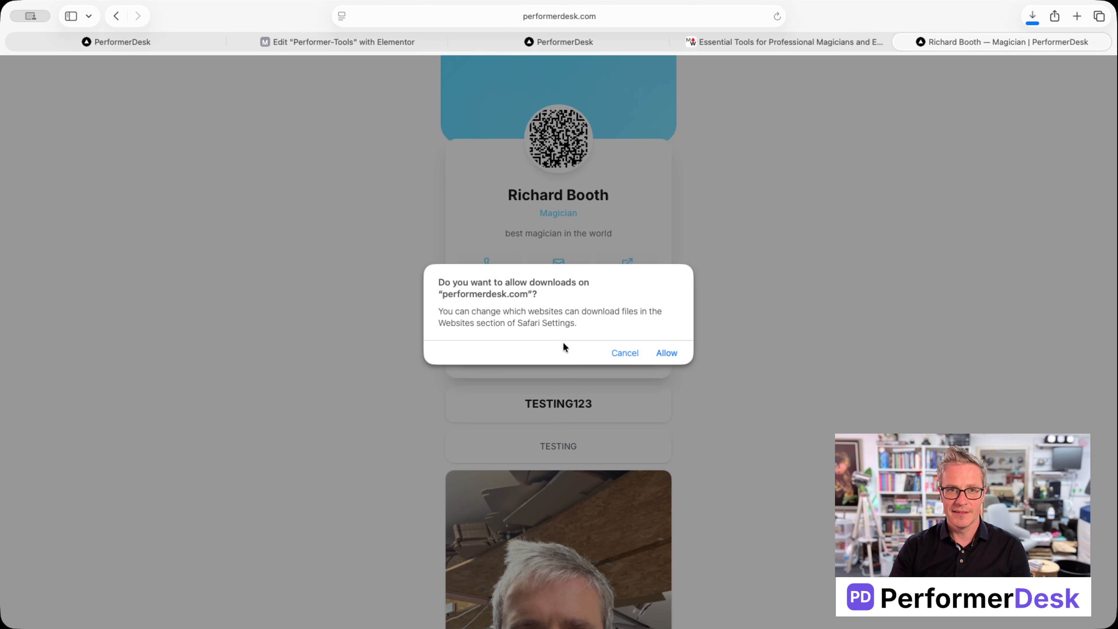
pyautogui.click(625, 353)
pyautogui.click(117, 17)
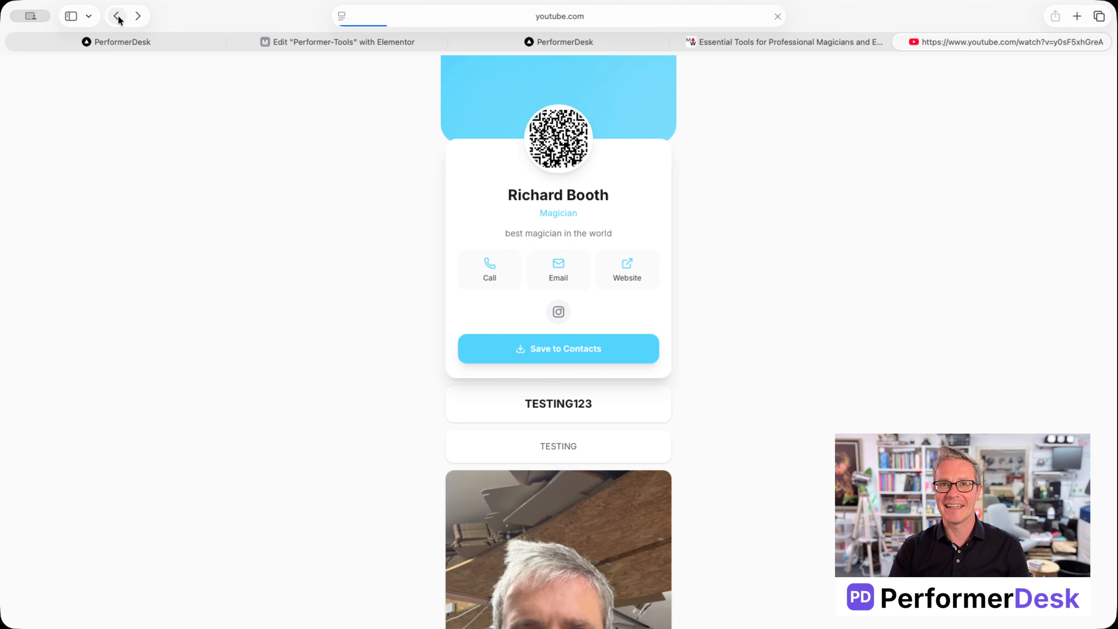